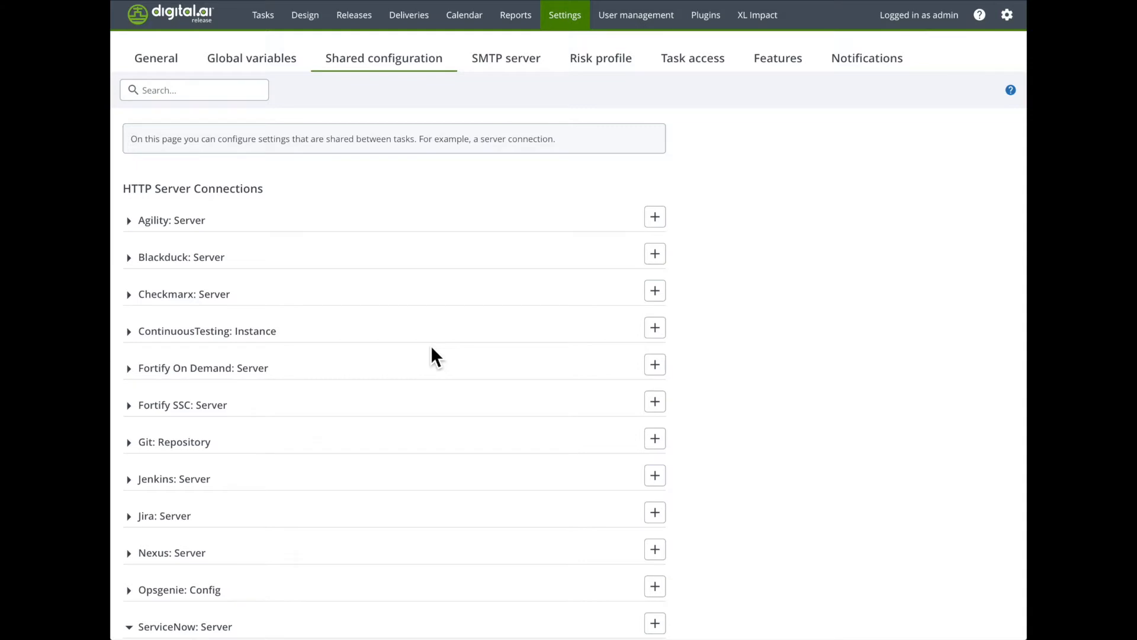
Step: Open the ServiceNow Connection entry under ServiceNow: Server for editing and test the connection
{"action": "scroll", "coordinate": [431, 346], "scroll_direction": "down", "scroll_amount": 4}
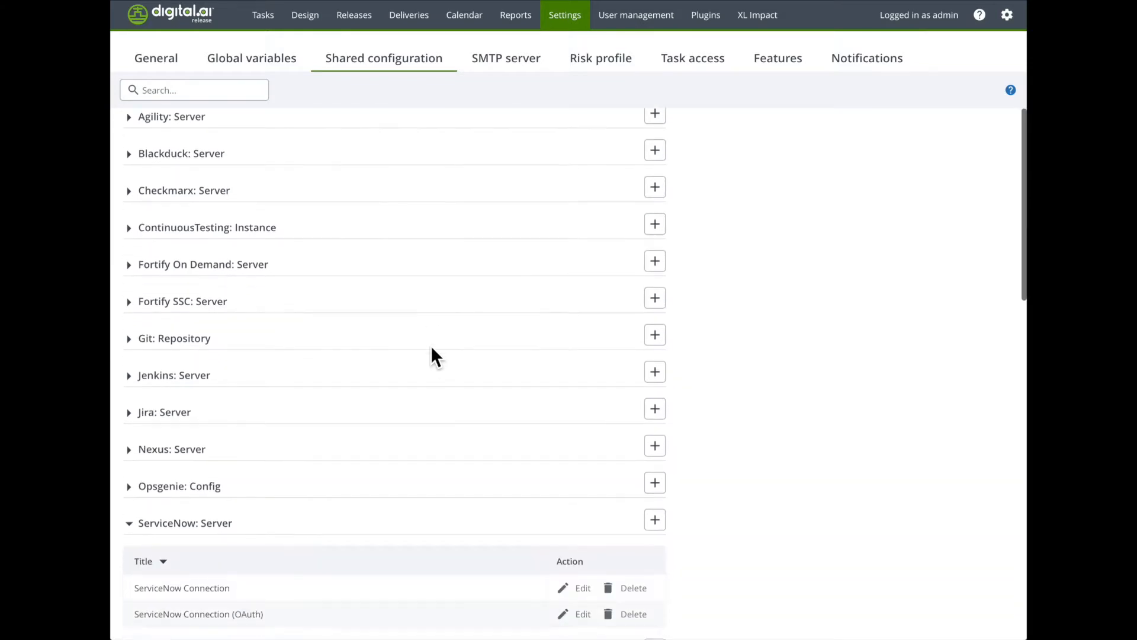
{"action": "left_click", "coordinate": [593, 474]}
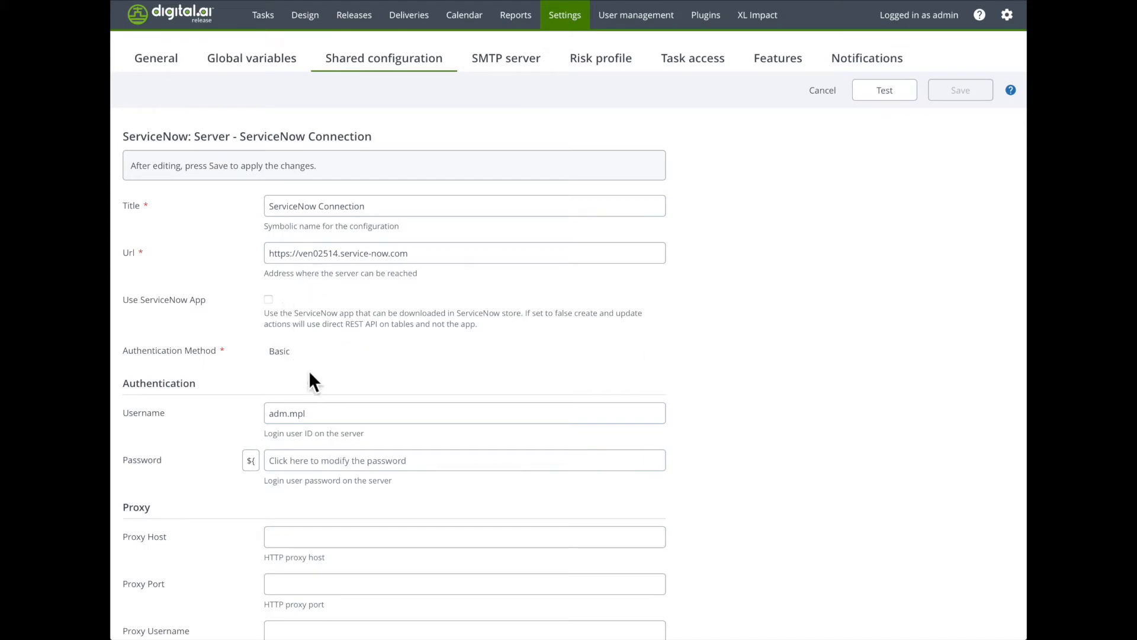
{"action": "left_click", "coordinate": [882, 92]}
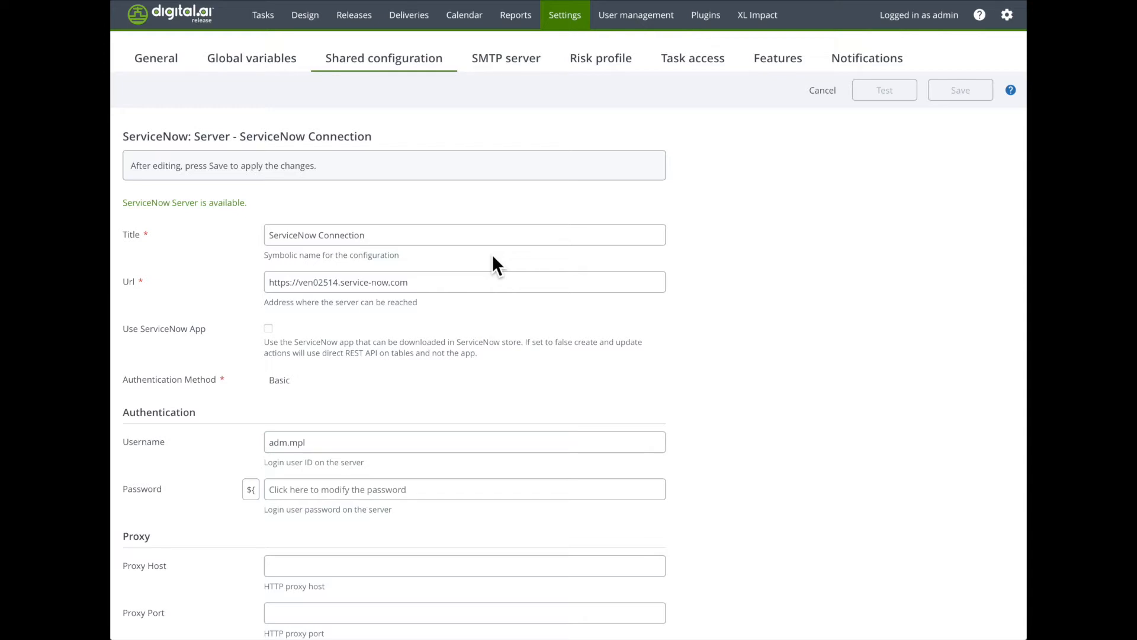
Step: Open the Vault entry under Vault Server in the shared configuration, test its connection and leave it without saving
{"action": "left_click", "coordinate": [694, 0]}
{"action": "left_click", "coordinate": [424, 74]}
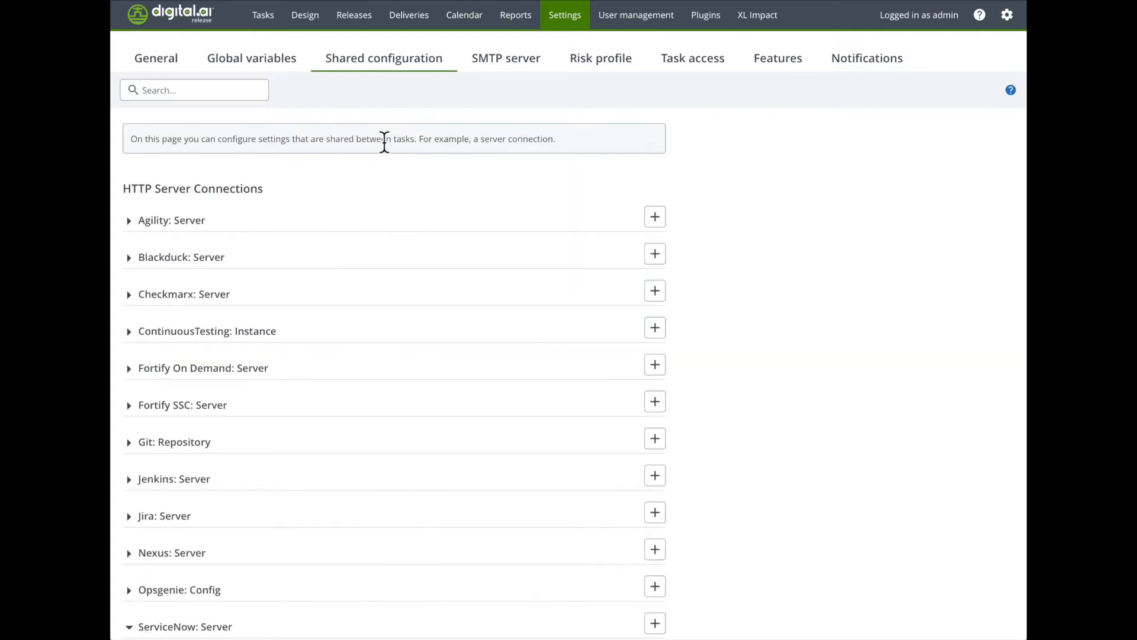
{"action": "scroll", "coordinate": [320, 405], "scroll_direction": "down", "scroll_amount": 2}
{"action": "scroll", "coordinate": [320, 400], "scroll_direction": "down", "scroll_amount": 5}
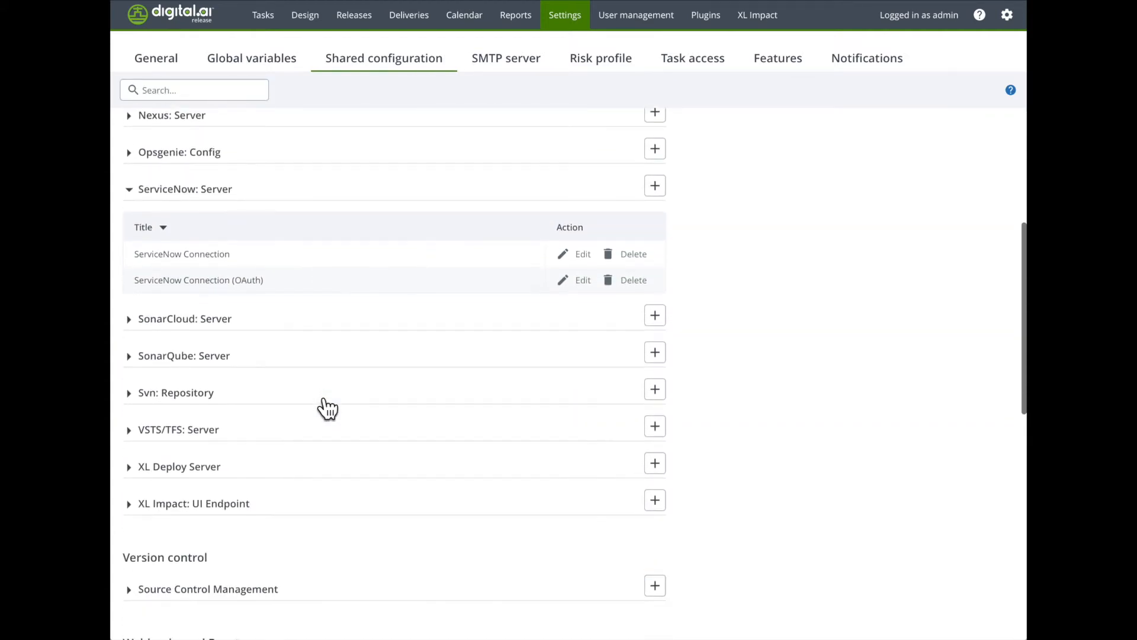
{"action": "scroll", "coordinate": [320, 397], "scroll_direction": "down", "scroll_amount": 4}
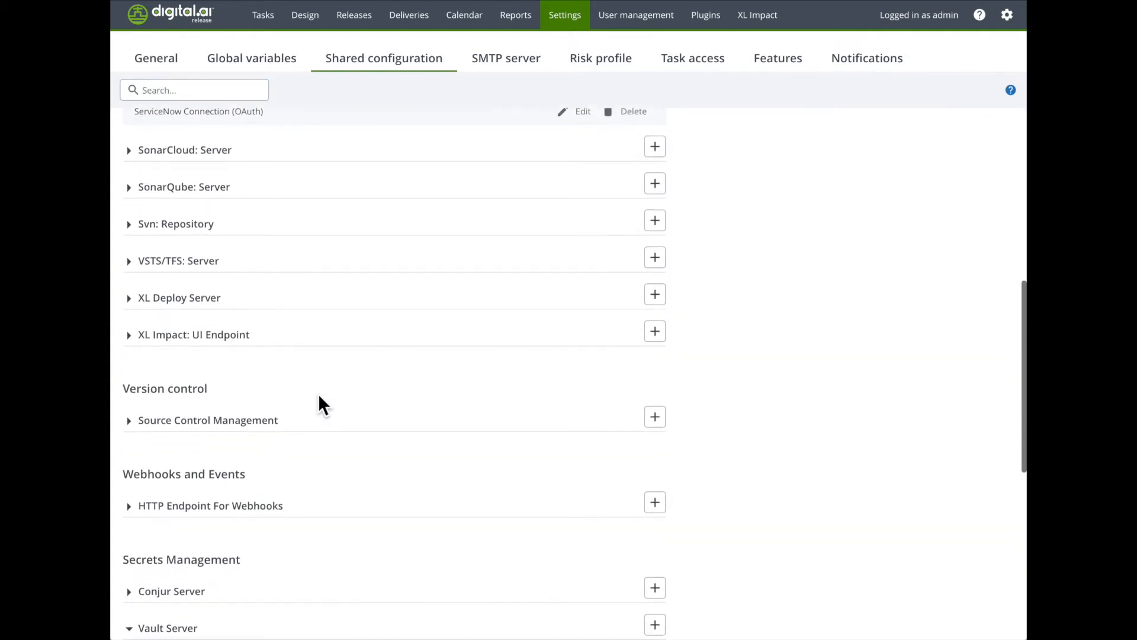
{"action": "scroll", "coordinate": [319, 396], "scroll_direction": "down", "scroll_amount": 1}
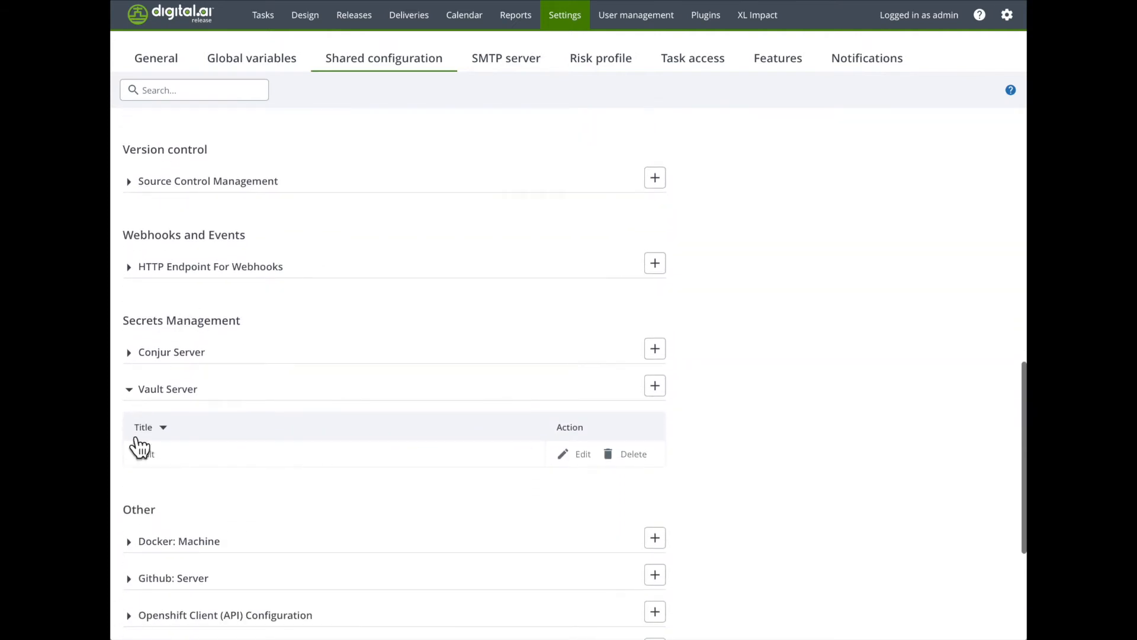
{"action": "left_click", "coordinate": [583, 455]}
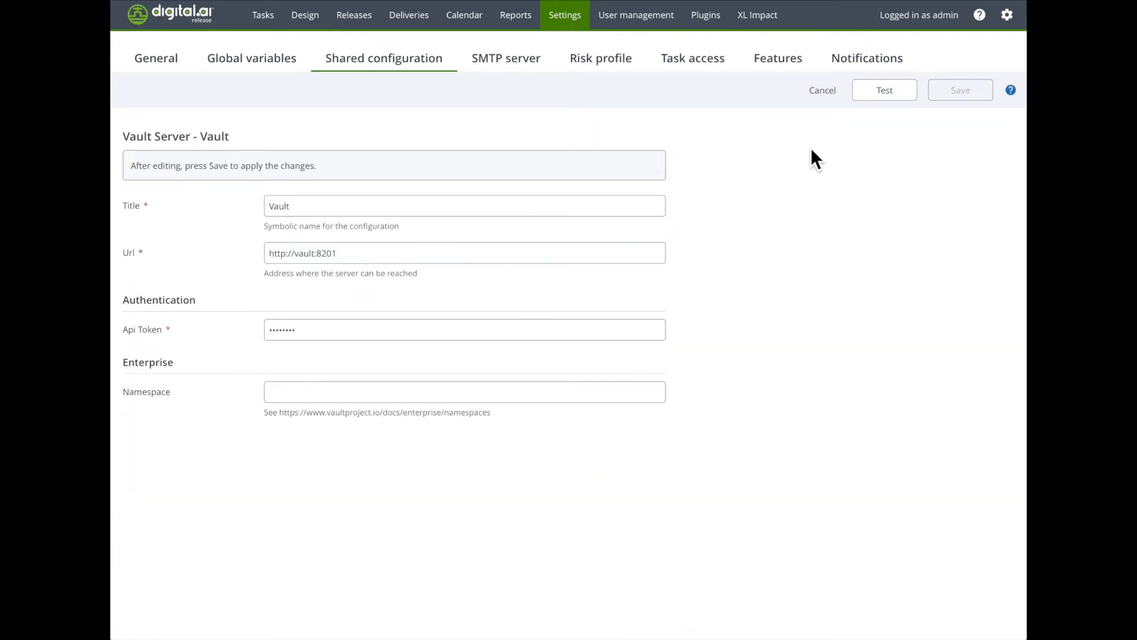
{"action": "left_click", "coordinate": [888, 93]}
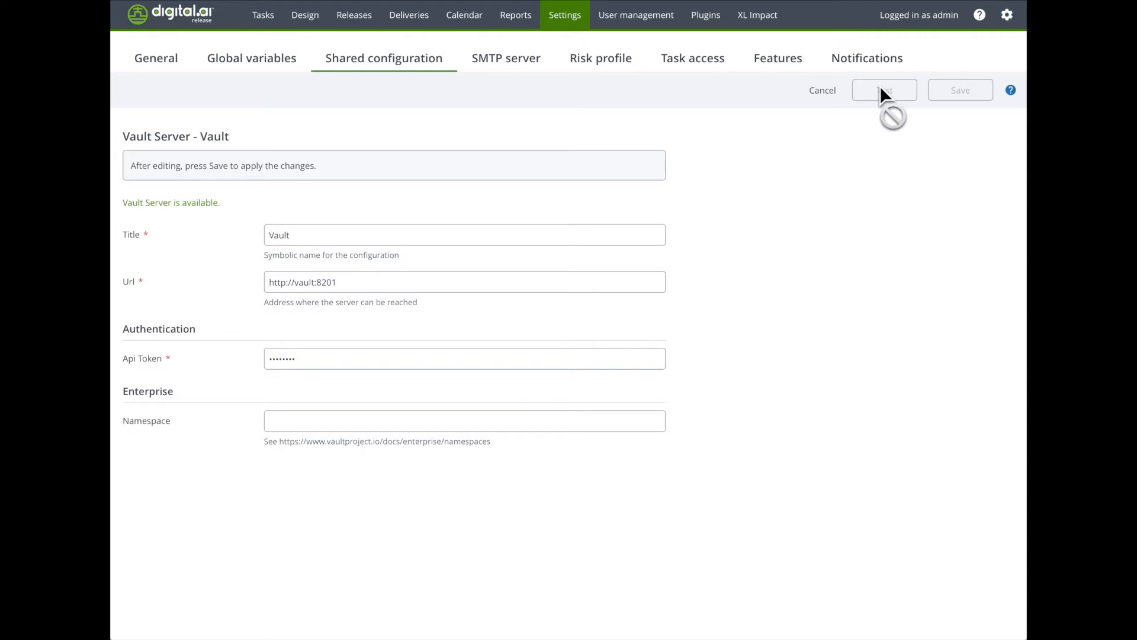
{"action": "left_click", "coordinate": [829, 100]}
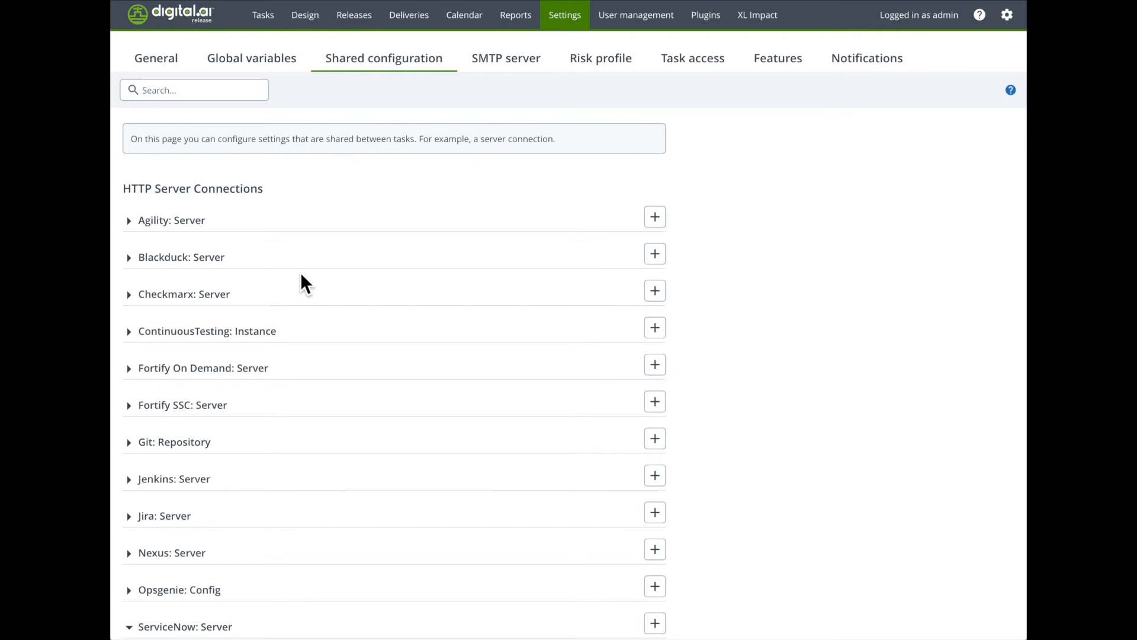
Step: Start a new global variable and name it ServiceNow.password
{"action": "left_click", "coordinate": [254, 68]}
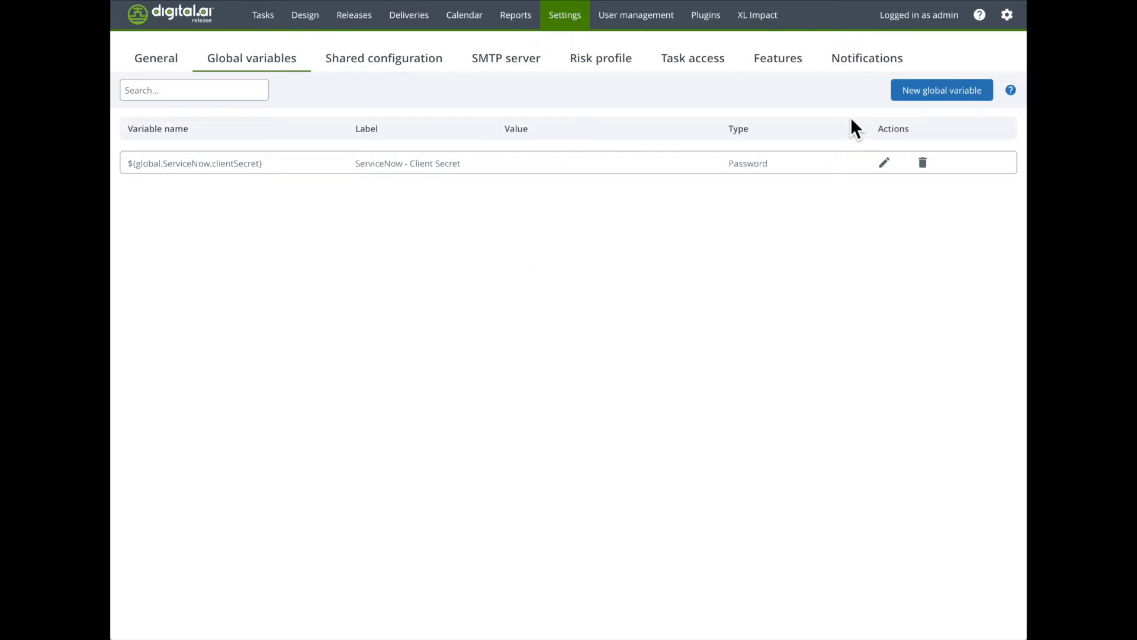
{"action": "left_click", "coordinate": [939, 100]}
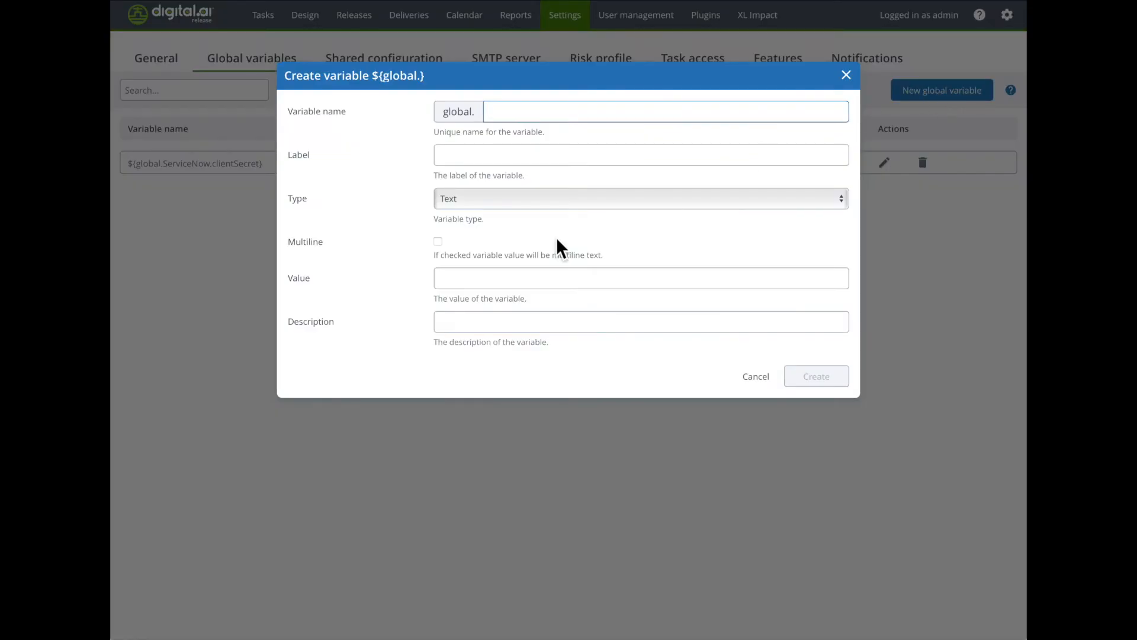
{"action": "type", "text": "Serv"}
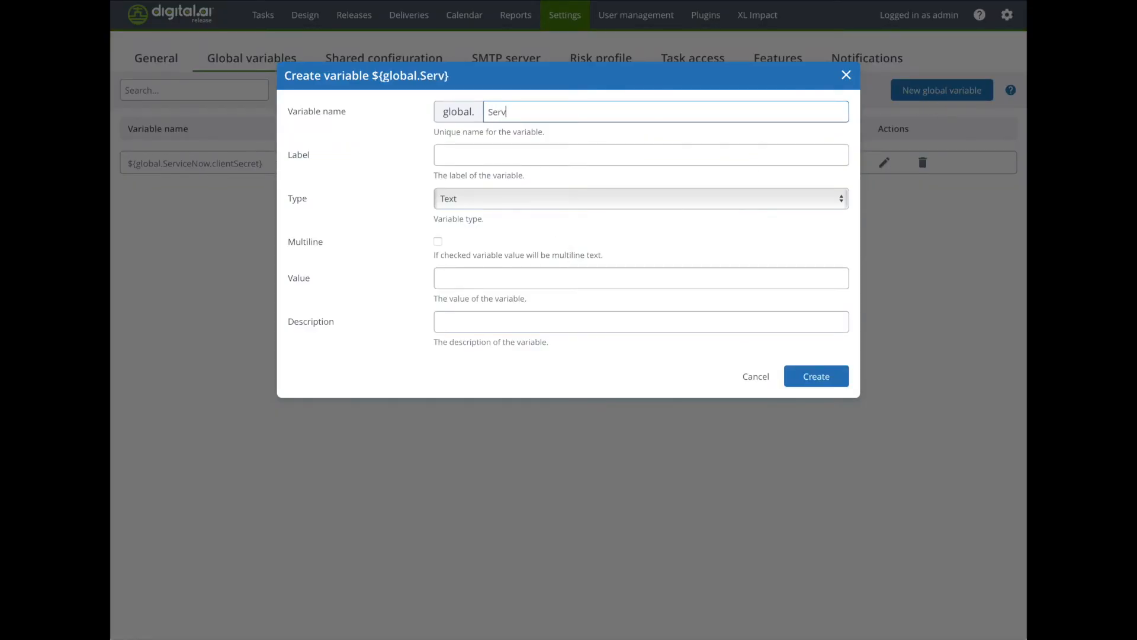
{"action": "type", "text": "iceNow.password"}
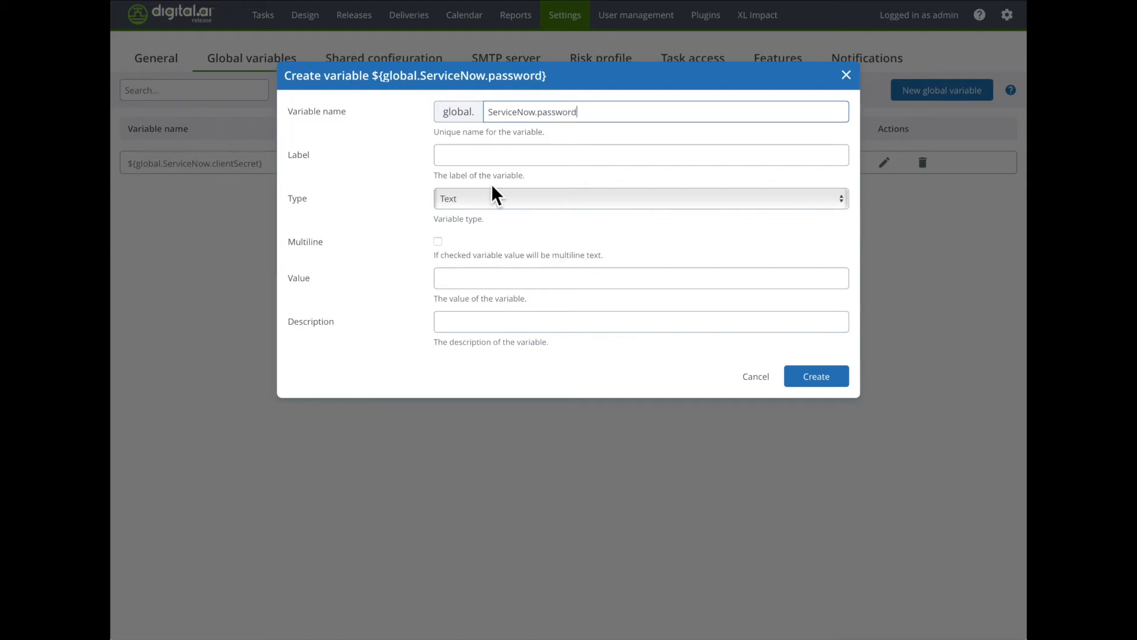
Step: Label the new variable "ServiceNow - Password" and set its type to Password
{"action": "left_click", "coordinate": [482, 154]}
{"action": "type", "text": "Servic"}
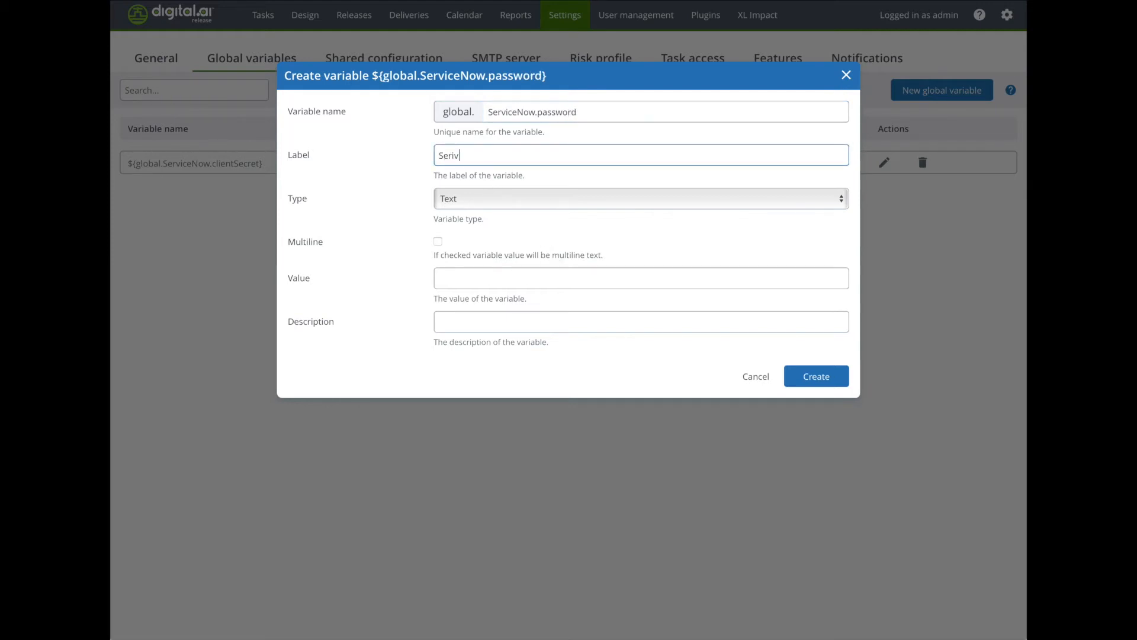
{"action": "key", "text": "BackSpace"}
{"action": "key", "text": "BackSpace"}
{"action": "key", "text": "BackSpace"}
{"action": "type", "text": "ic"}
{"action": "key", "text": "BackSpace"}
{"action": "key", "text": "BackSpace"}
{"action": "type", "text": "viceNow - Password"}
{"action": "left_click", "coordinate": [477, 200]}
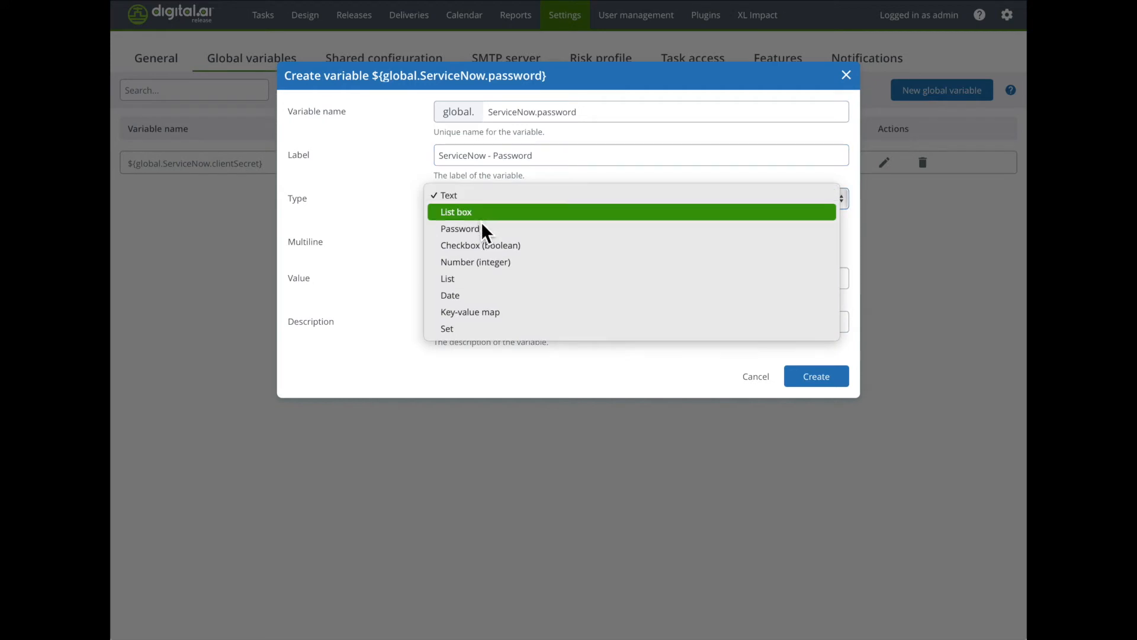
{"action": "left_click", "coordinate": [482, 230]}
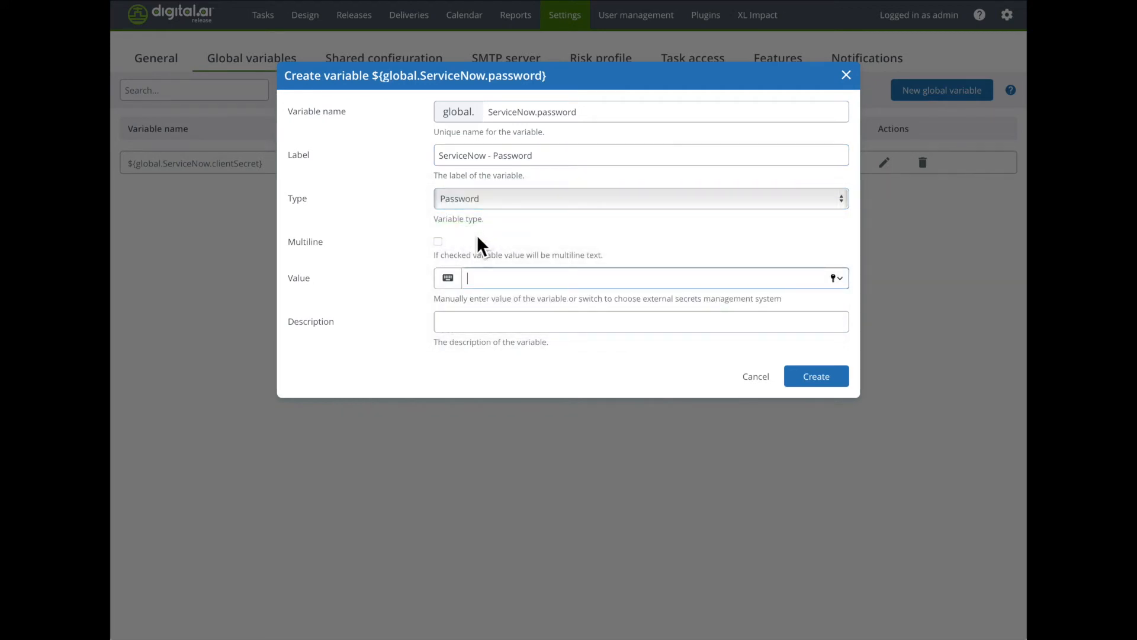
Step: Source the variable's value from the external server Vault with path secret/ServiceNow and key password, and create the variable
{"action": "left_click", "coordinate": [460, 287]}
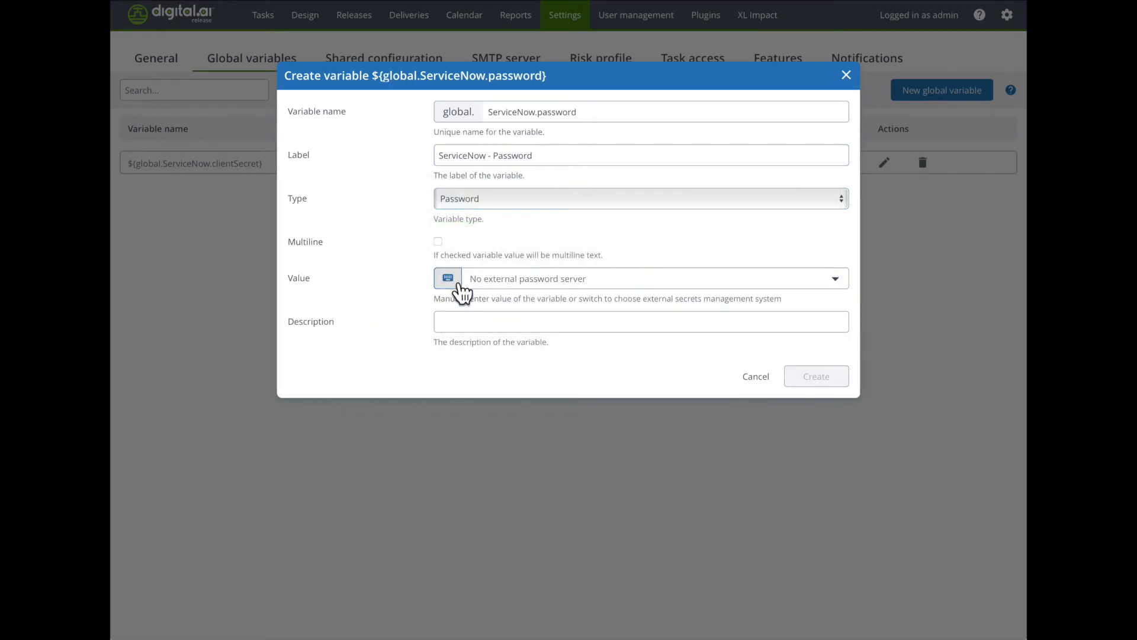
{"action": "left_click", "coordinate": [502, 279]}
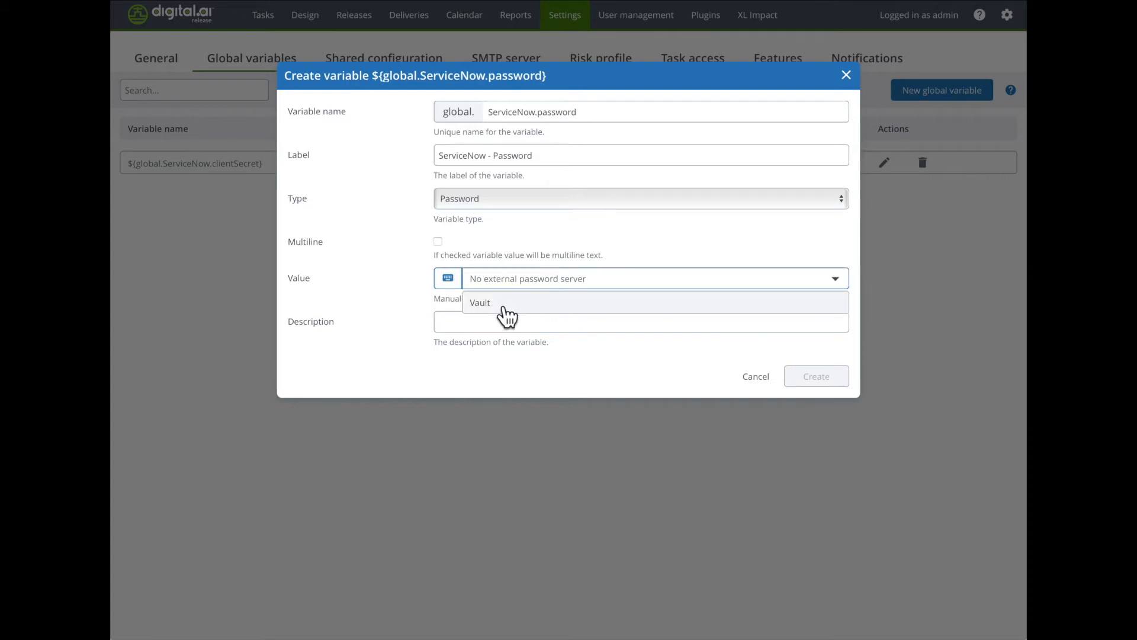
{"action": "left_click", "coordinate": [506, 305]}
{"action": "left_click", "coordinate": [485, 309]}
{"action": "type", "text": "secret/"}
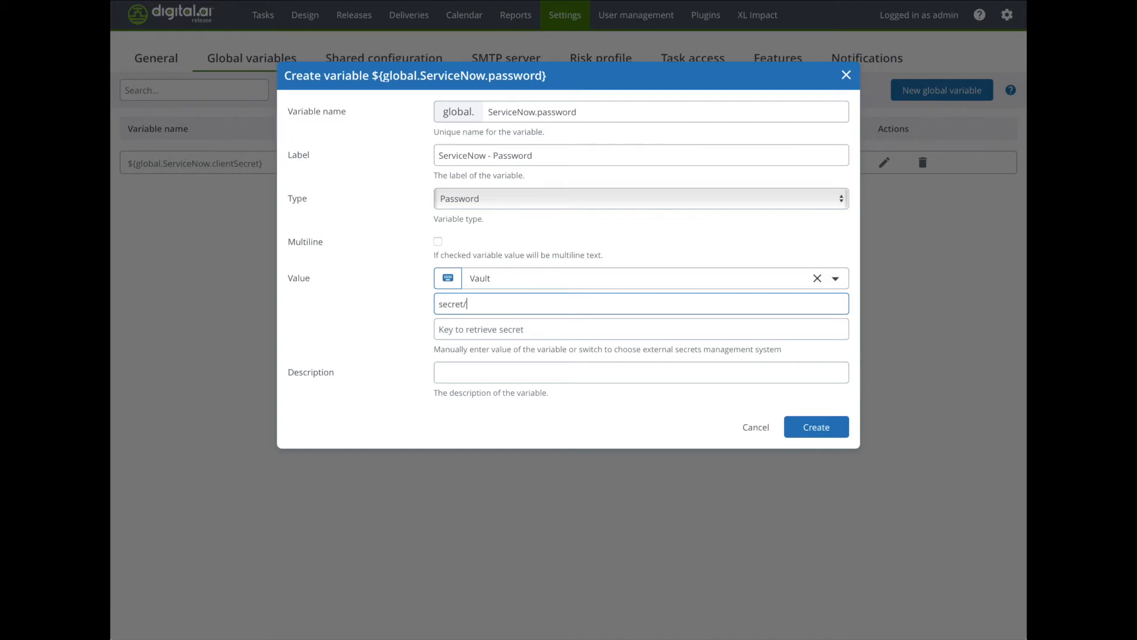
{"action": "type", "text": "ServiceNow"}
{"action": "key", "text": "Tab"}
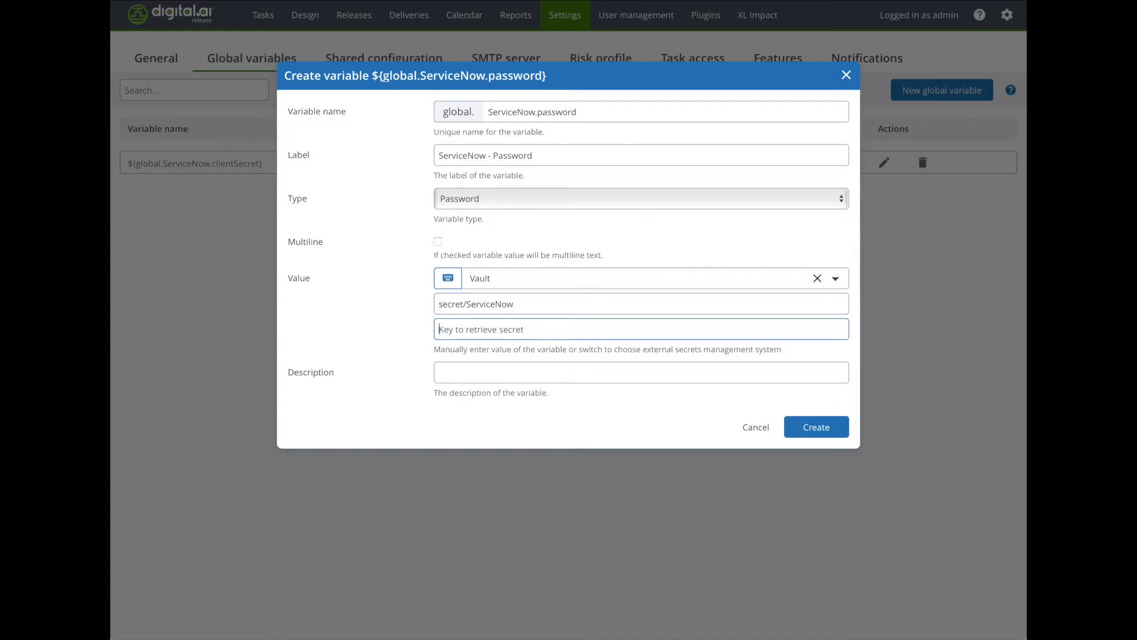
{"action": "type", "text": "password"}
{"action": "left_click", "coordinate": [815, 429]}
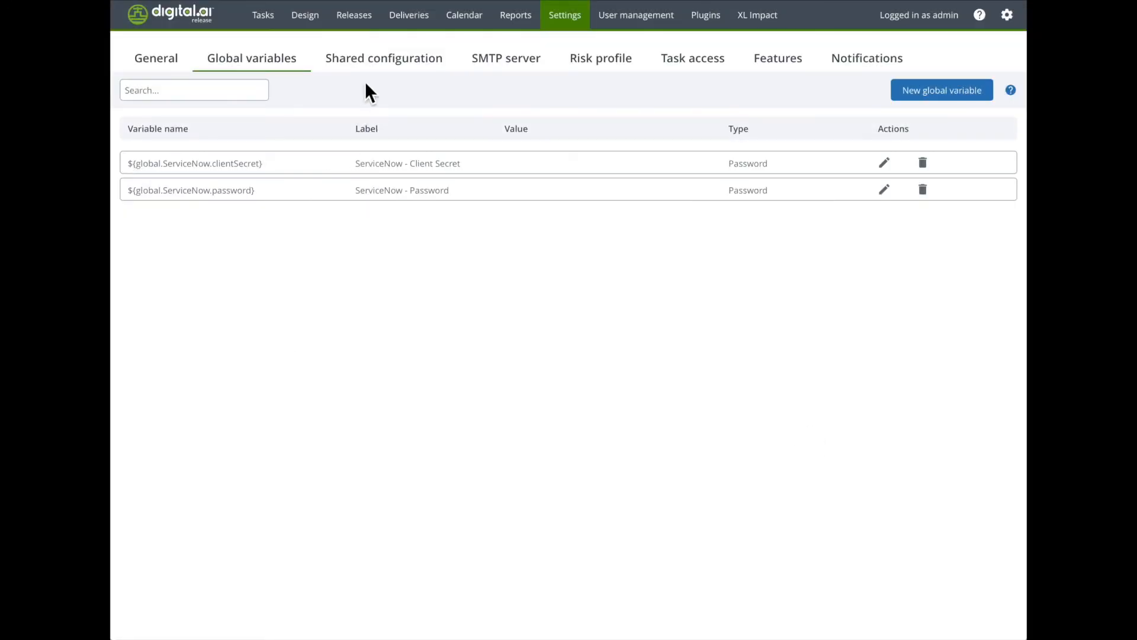
Step: In the shared ServiceNow Connection, use the variable ${global.ServiceNow.password} as the password and test the connection
{"action": "left_click", "coordinate": [373, 61]}
{"action": "scroll", "coordinate": [318, 450], "scroll_direction": "down", "scroll_amount": 2}
{"action": "scroll", "coordinate": [318, 450], "scroll_direction": "down", "scroll_amount": 2}
{"action": "left_click", "coordinate": [591, 462]}
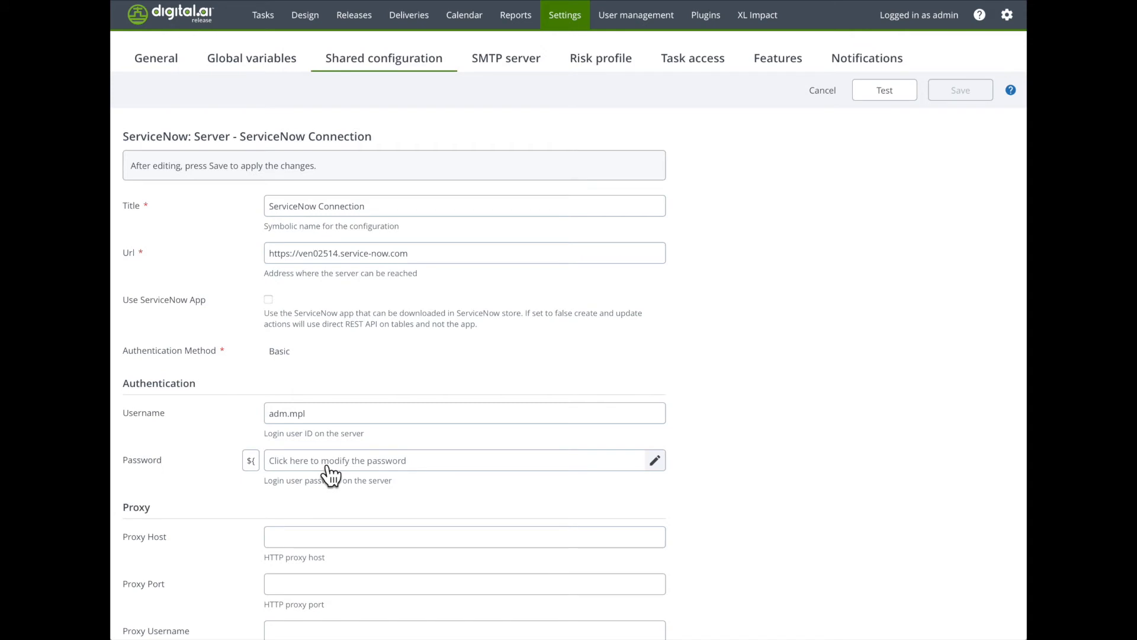
{"action": "left_click", "coordinate": [251, 463]}
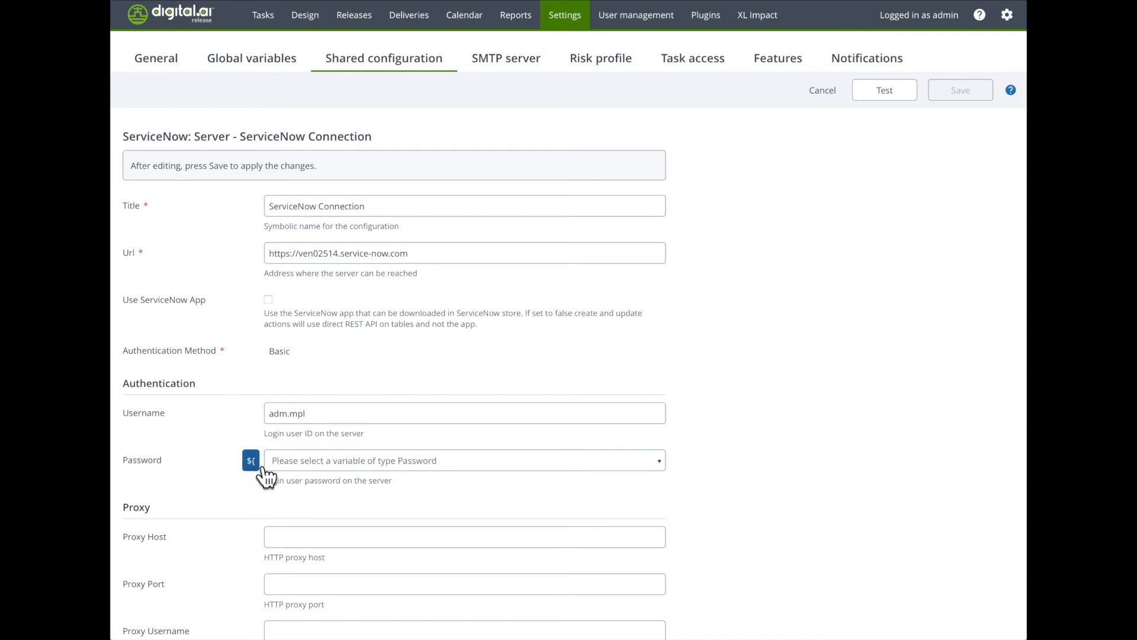
{"action": "left_click", "coordinate": [310, 462]}
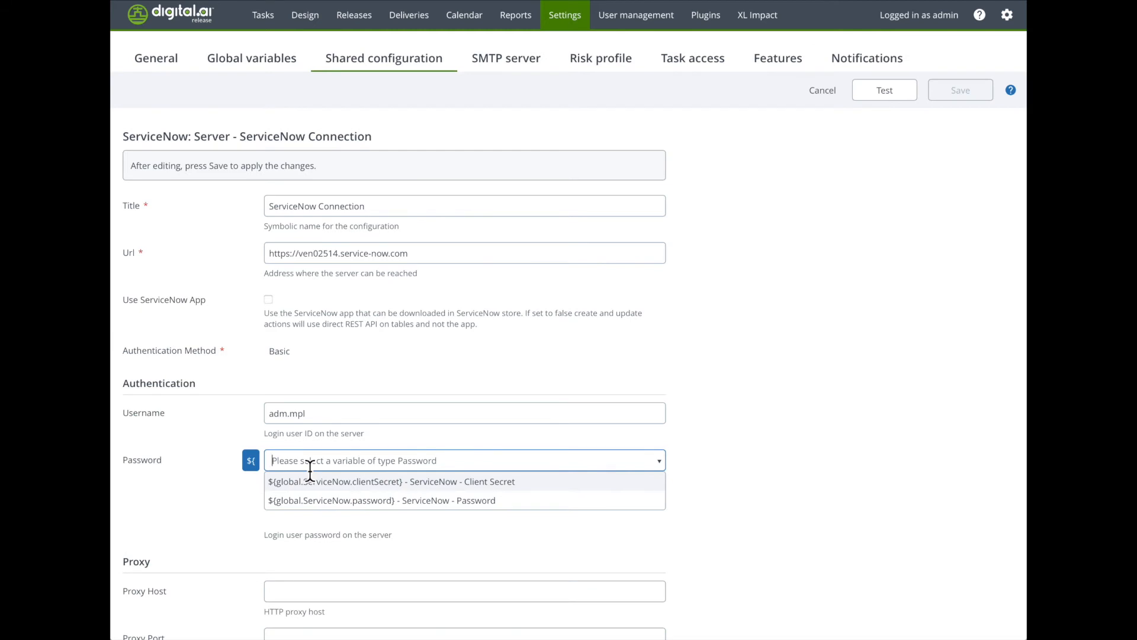
{"action": "left_click", "coordinate": [325, 501]}
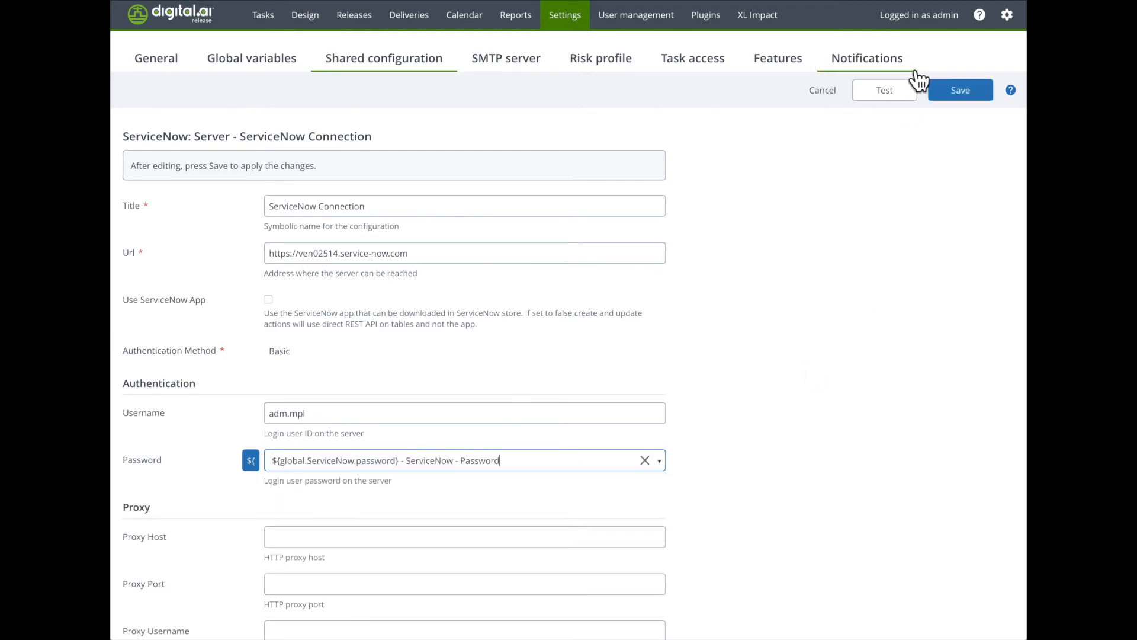
{"action": "left_click", "coordinate": [887, 90]}
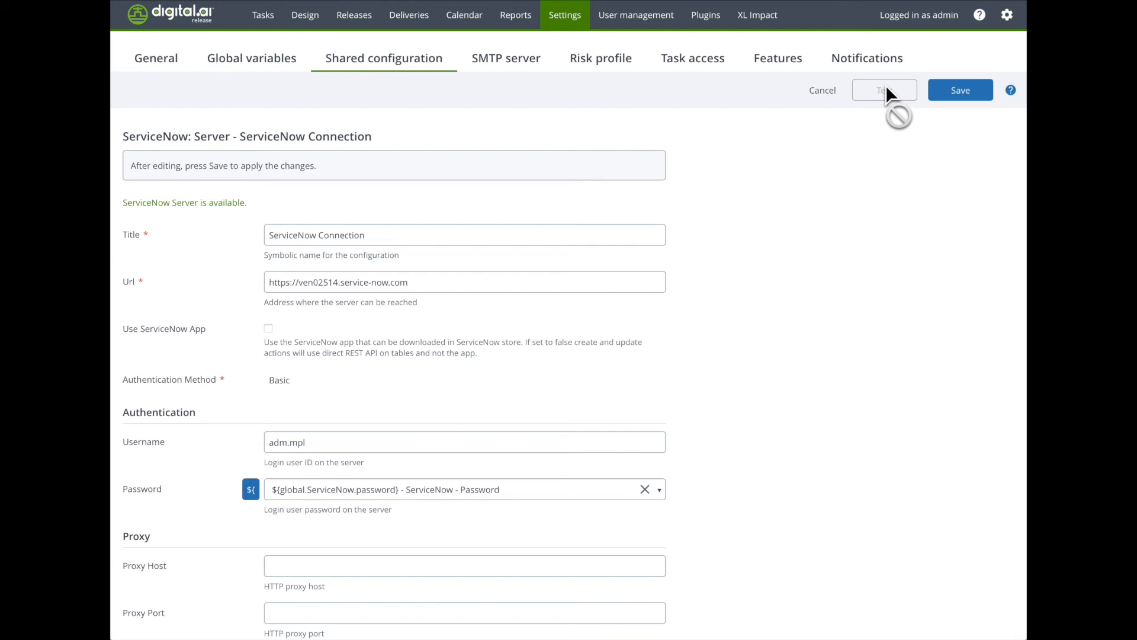
Step: Switch the connection's authentication method to OAuth2, look over its extra fields, and cancel the edits
{"action": "left_click", "coordinate": [407, 385]}
{"action": "left_click", "coordinate": [402, 382]}
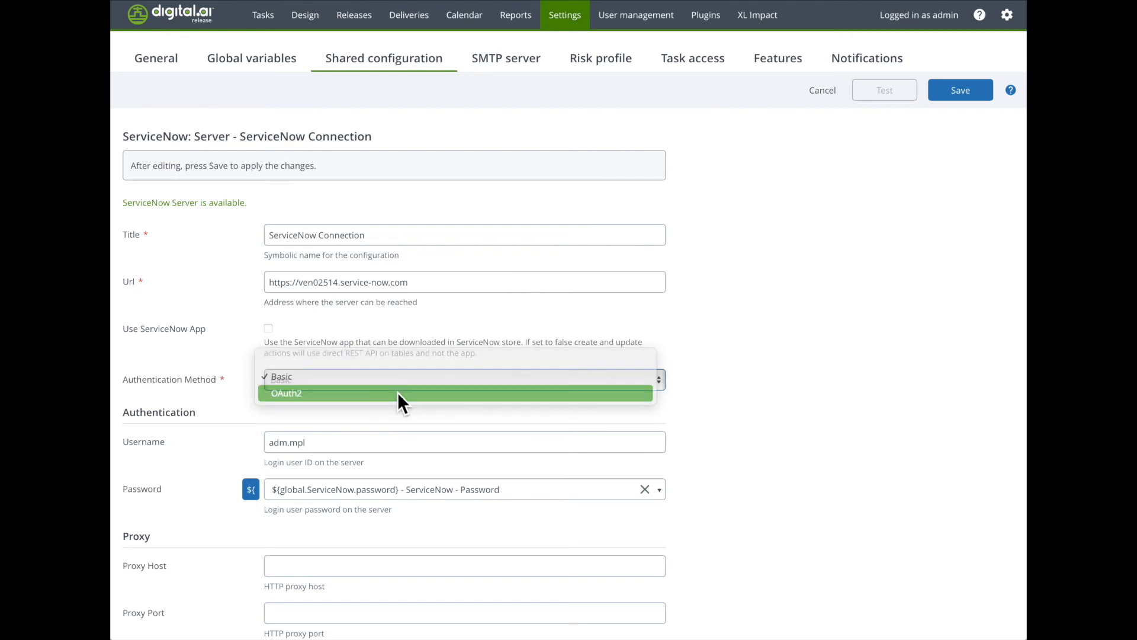
{"action": "left_click", "coordinate": [398, 393]}
{"action": "scroll", "coordinate": [715, 494], "scroll_direction": "down", "scroll_amount": 3}
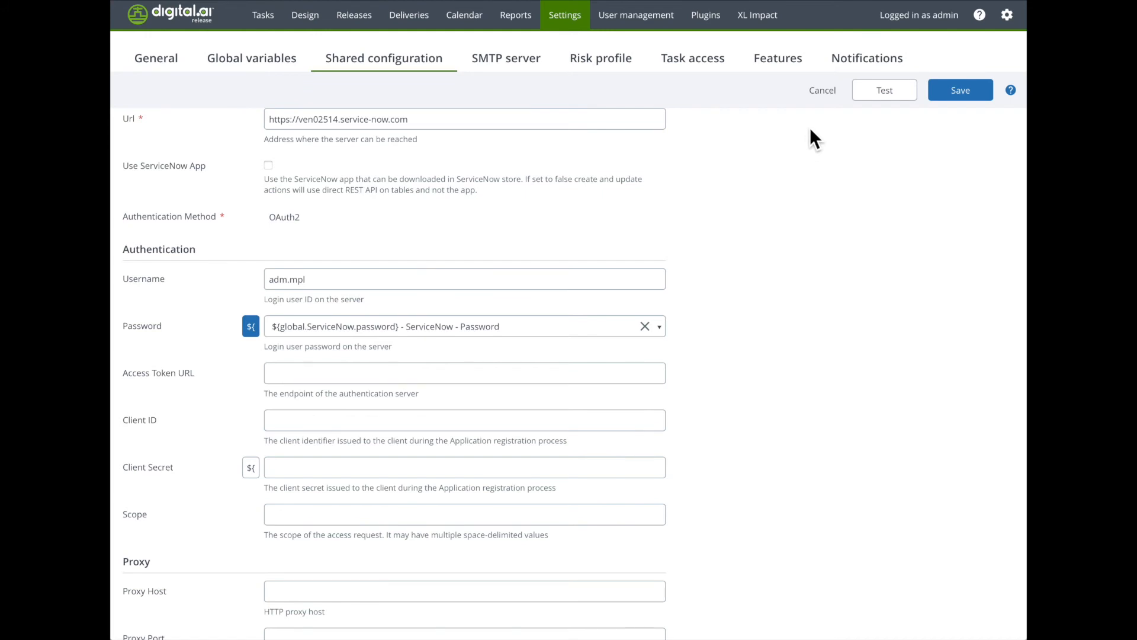
{"action": "left_click", "coordinate": [825, 93]}
Step: Open ServiceNow Connection (OAuth) for editing and use the variable ${global.ServiceNow.password} as its password
{"action": "scroll", "coordinate": [328, 389], "scroll_direction": "down", "scroll_amount": 4}
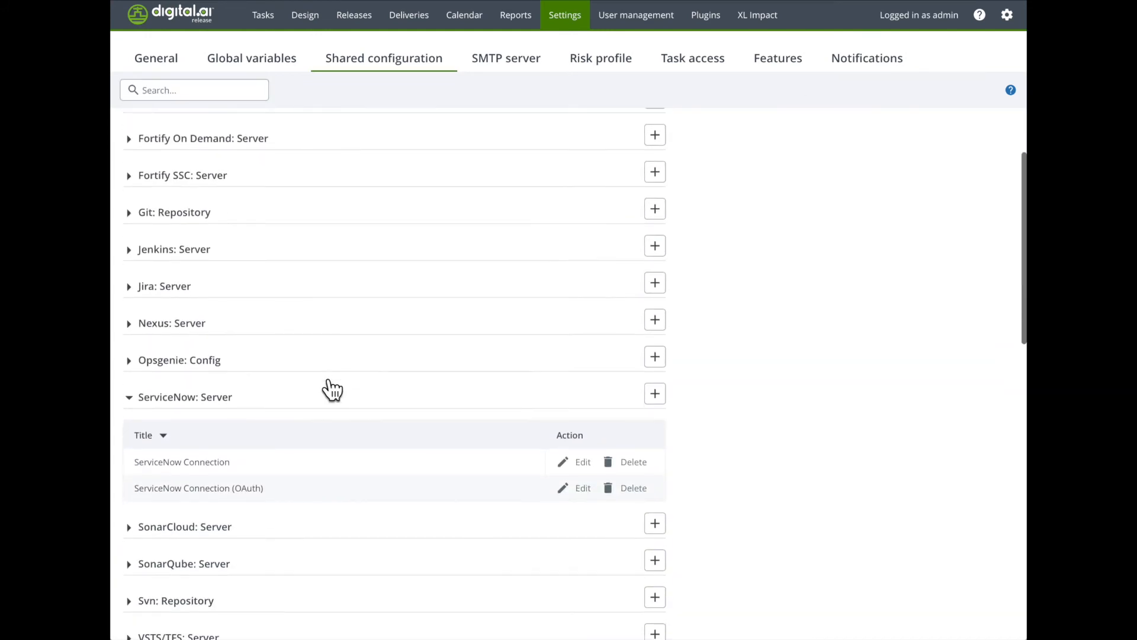
{"action": "left_click", "coordinate": [588, 466]}
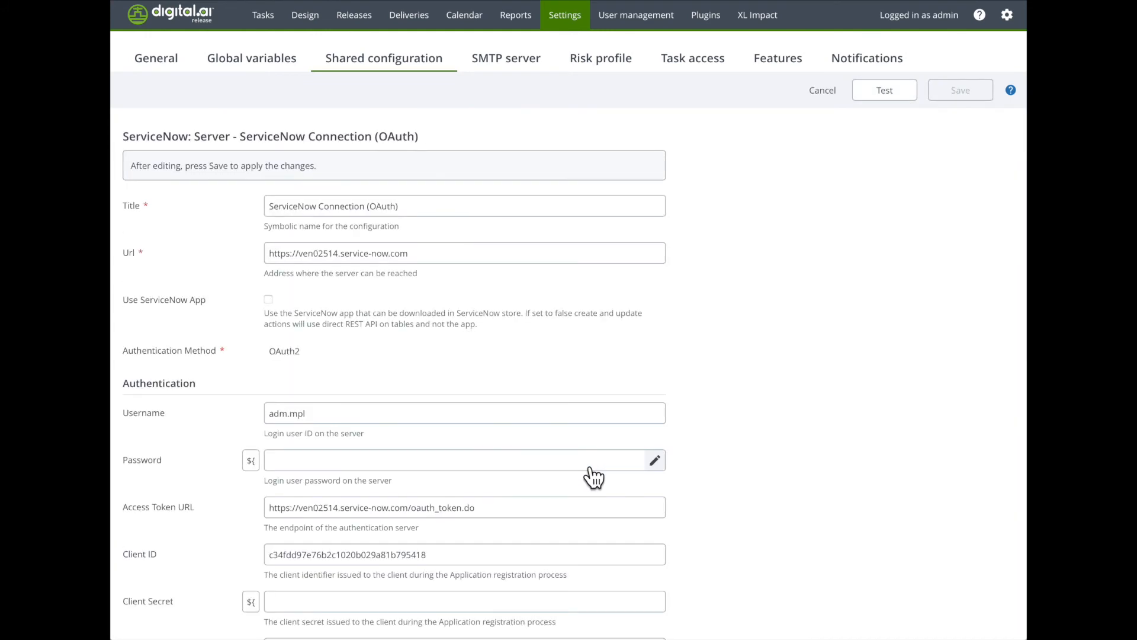
{"action": "scroll", "coordinate": [439, 492], "scroll_direction": "down", "scroll_amount": 3}
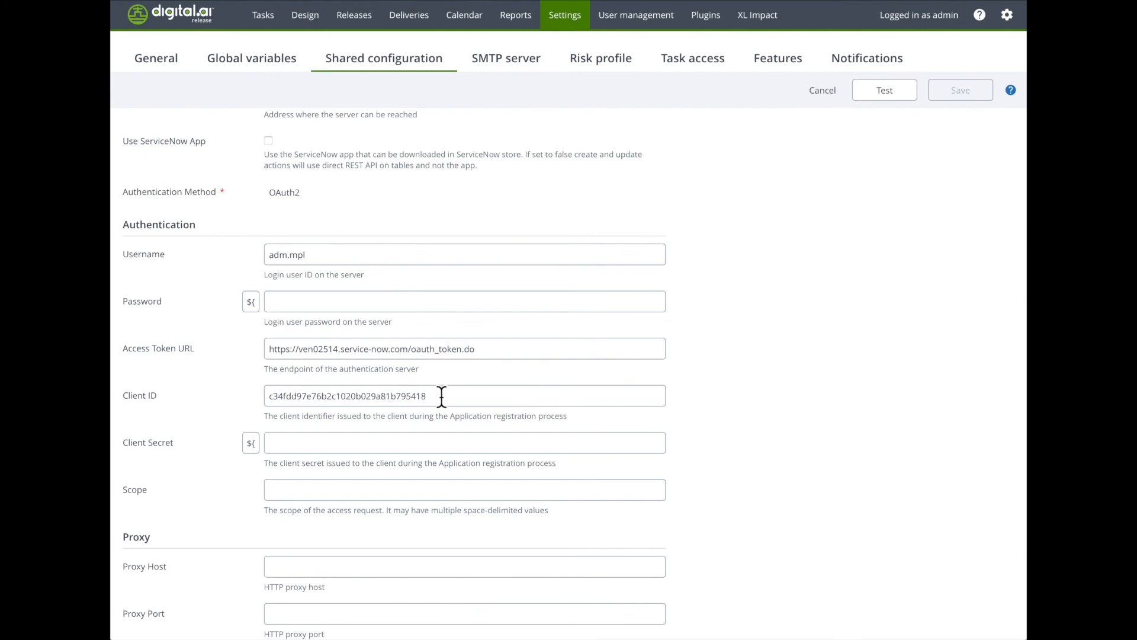
{"action": "left_click", "coordinate": [259, 307]}
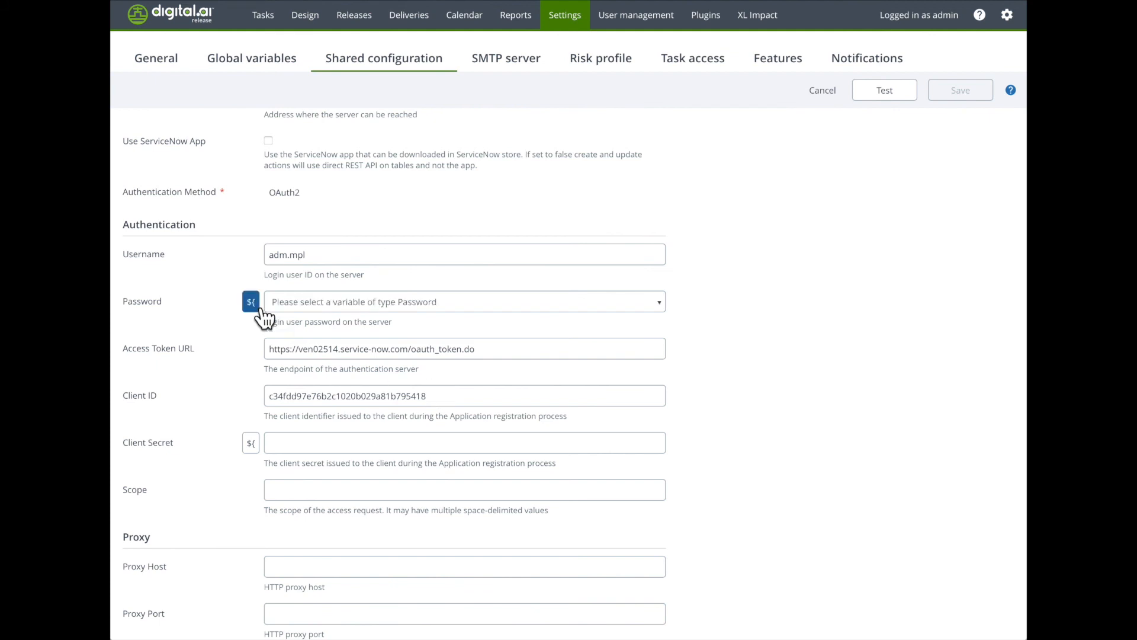
{"action": "left_click", "coordinate": [304, 303]}
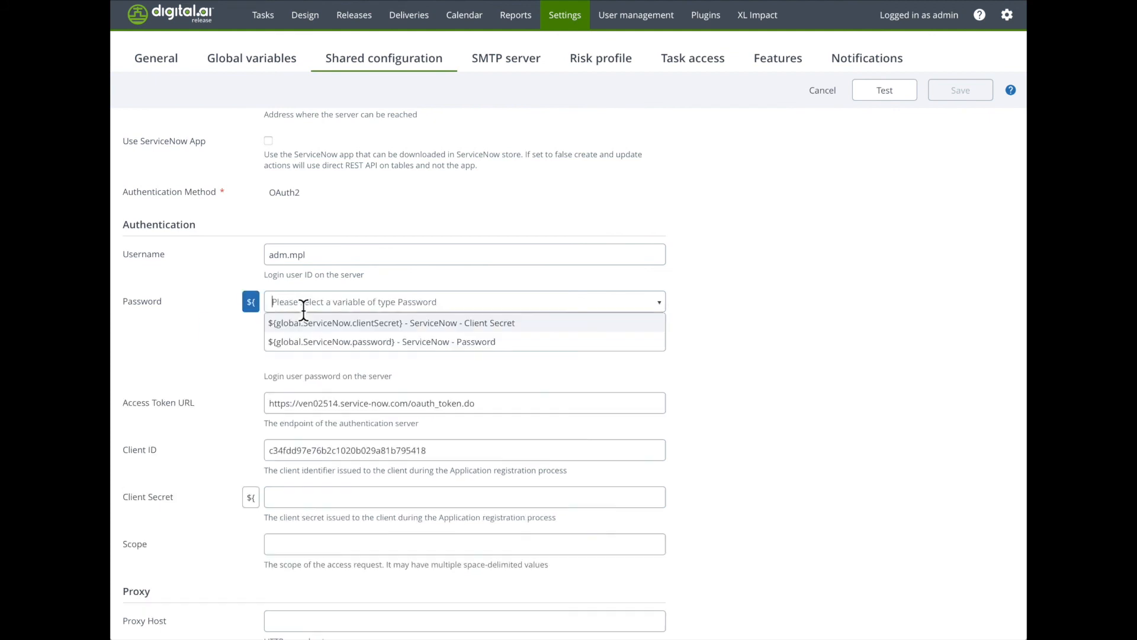
{"action": "left_click", "coordinate": [312, 343]}
Step: Use the variable ${global.ServiceNow.clientSecret} as the client secret and test the OAuth connection
{"action": "left_click", "coordinate": [250, 440]}
{"action": "left_click", "coordinate": [315, 451]}
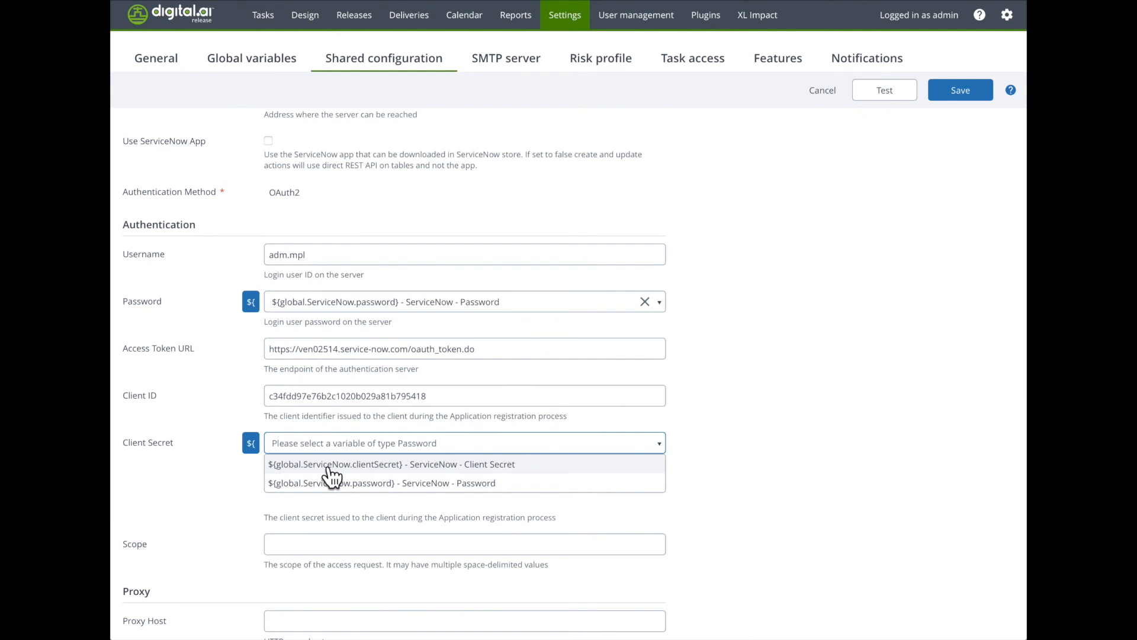
{"action": "left_click", "coordinate": [332, 465]}
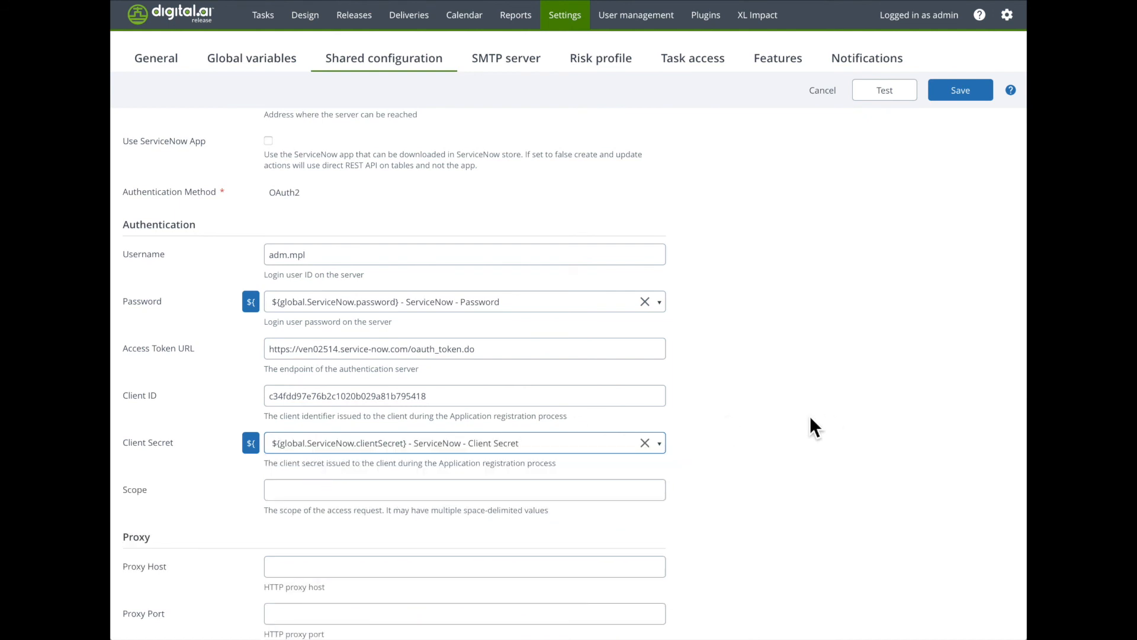
{"action": "left_click", "coordinate": [887, 95]}
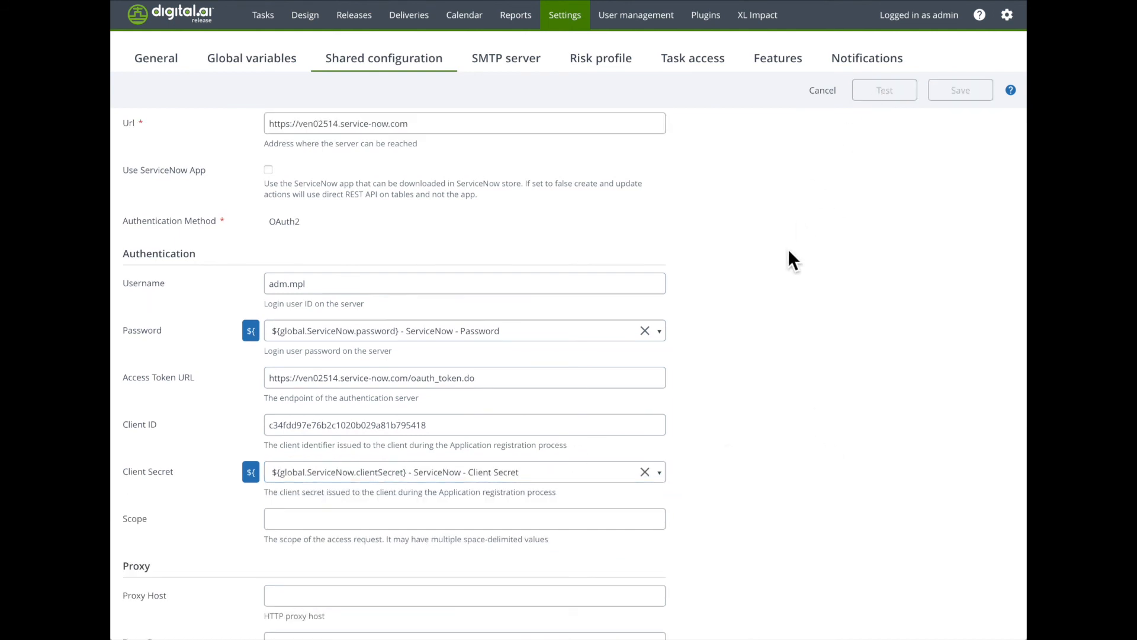